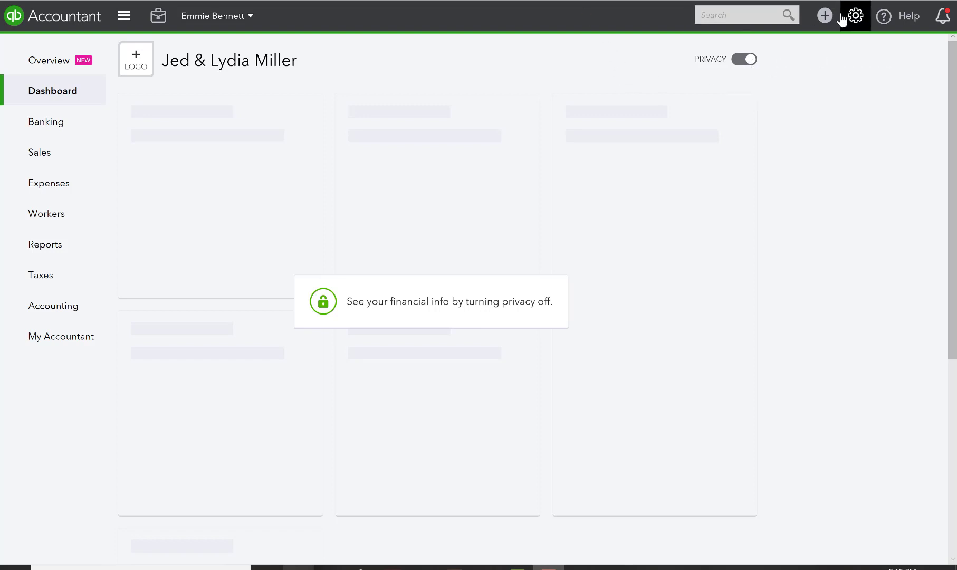
# Open the Create menu from the + button in the top bar
pyautogui.click(826, 19)
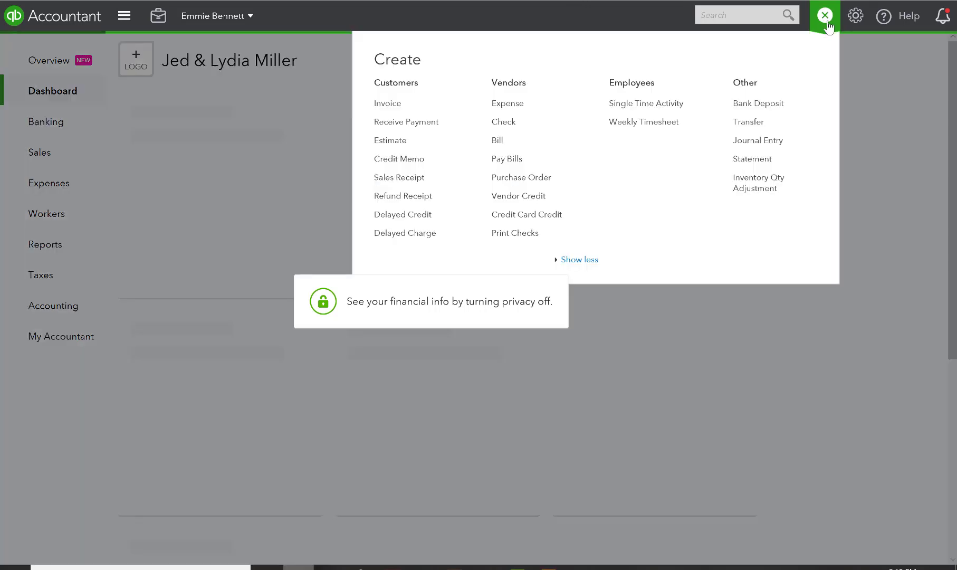
# Start an invoice for DAC Balance, enter the customer's e-mail, and set terms to Due on receipt
pyautogui.click(392, 108)
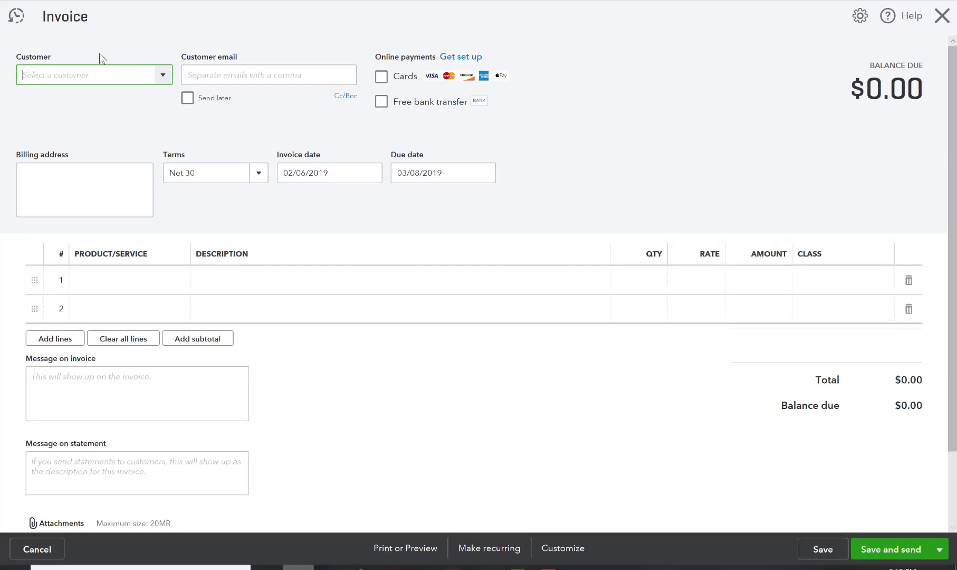
pyautogui.click(165, 76)
pyautogui.click(95, 127)
pyautogui.click(275, 73)
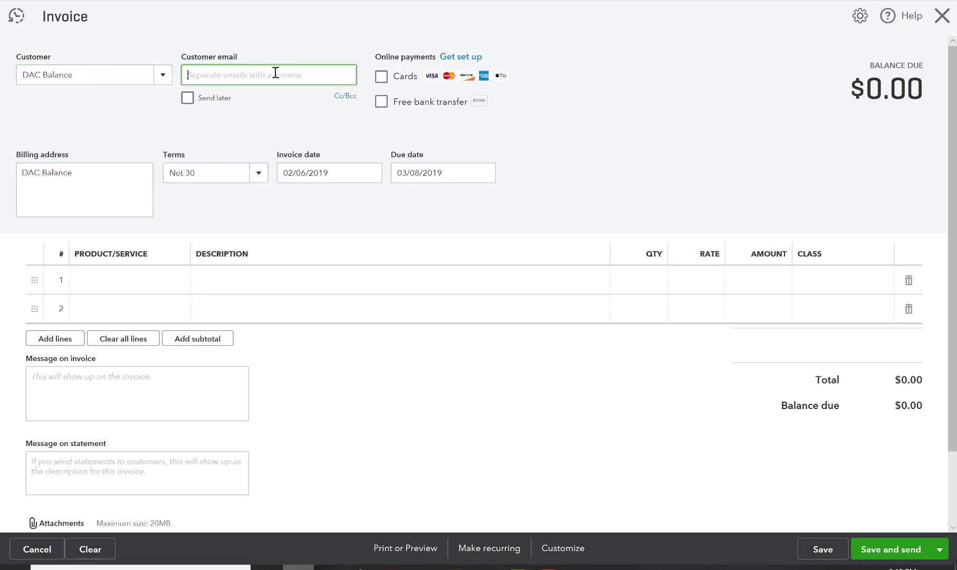
pyautogui.click(703, 87)
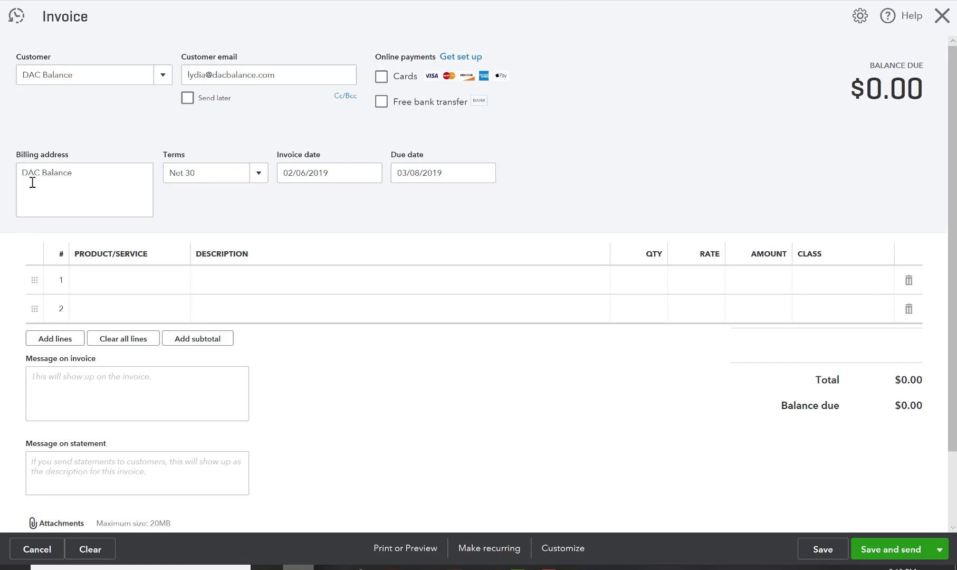
pyautogui.click(259, 179)
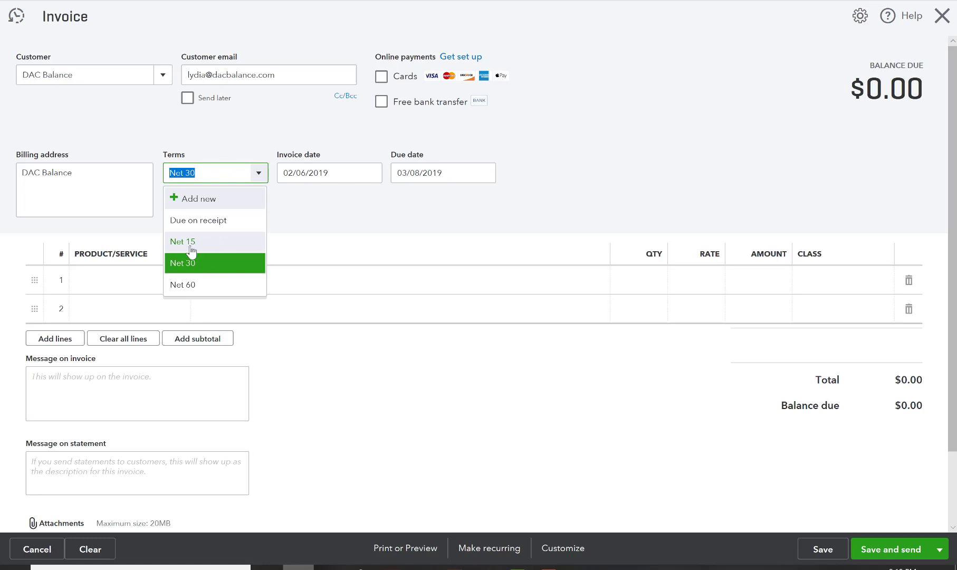
pyautogui.click(216, 226)
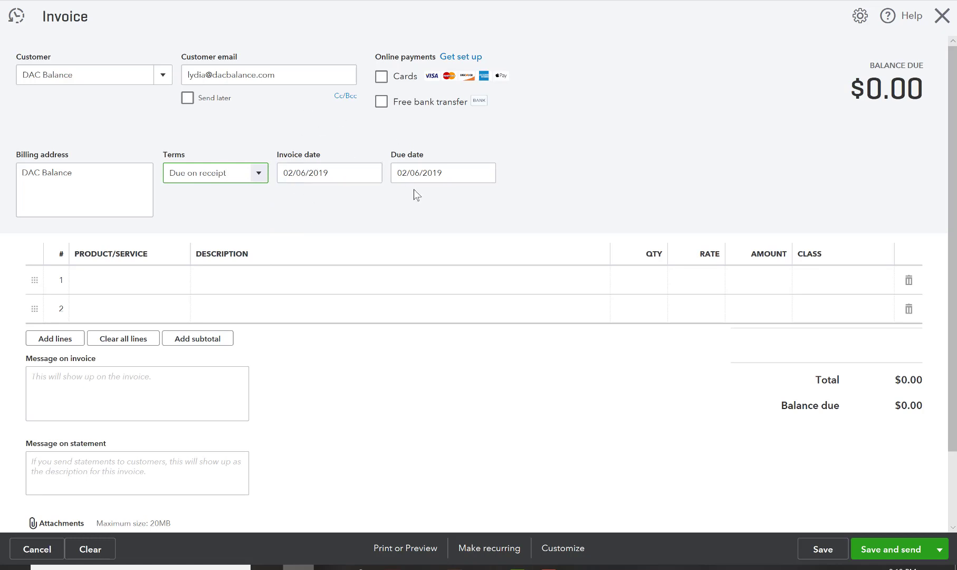
# Set line 1 to Hours with the description 'Hours worked in January 2019'
pyautogui.click(148, 275)
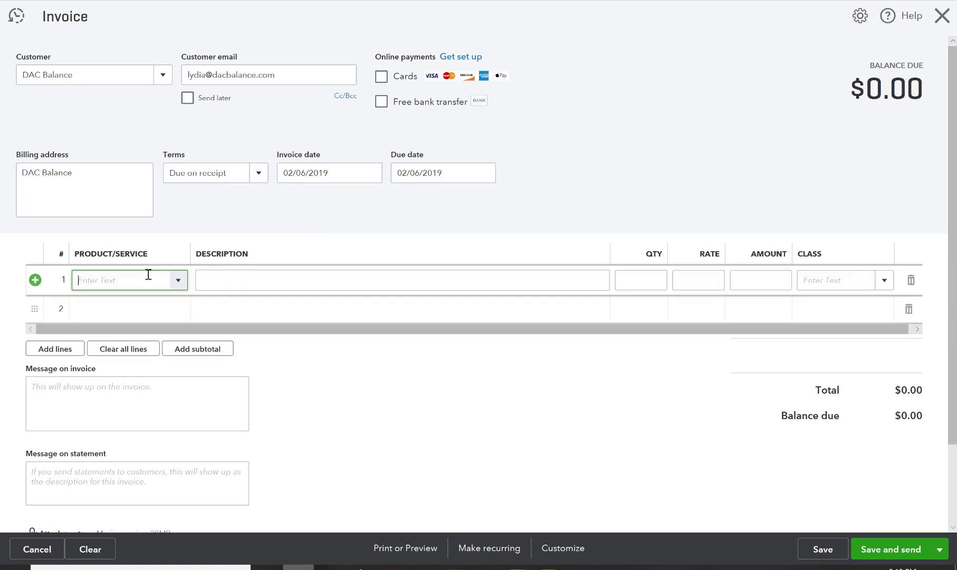
pyautogui.click(179, 280)
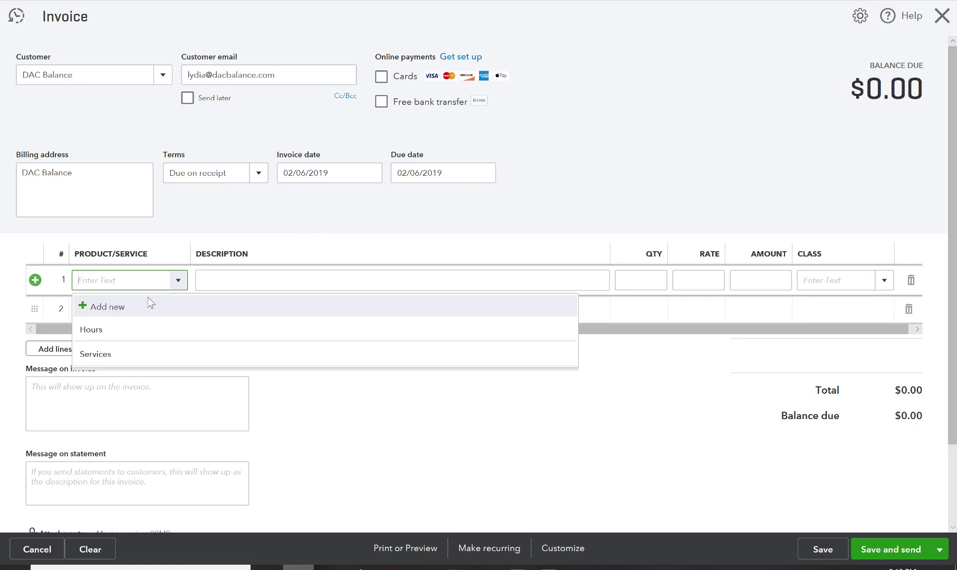
pyautogui.click(127, 331)
pyautogui.click(223, 281)
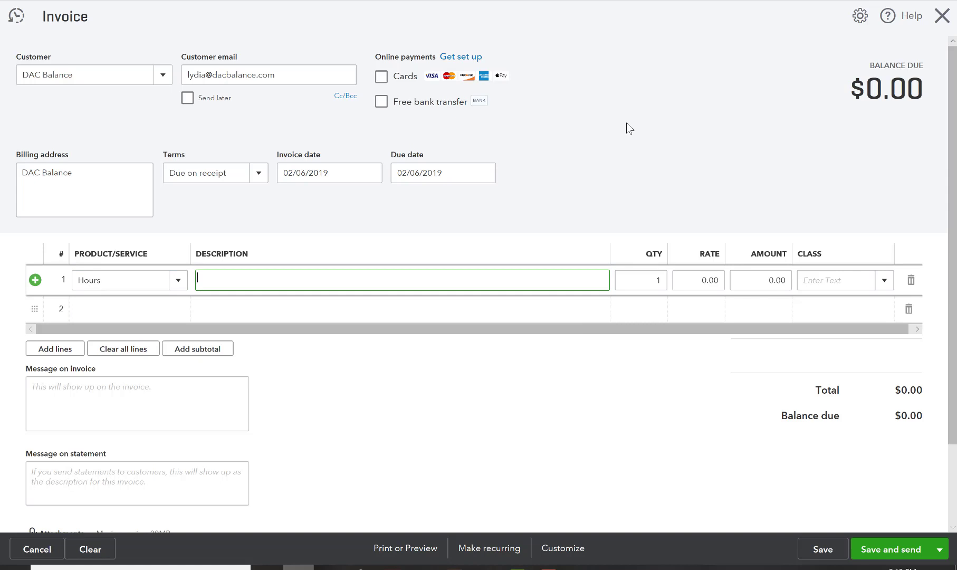
pyautogui.write('Hours worked in January 2019 - 10 Hours')
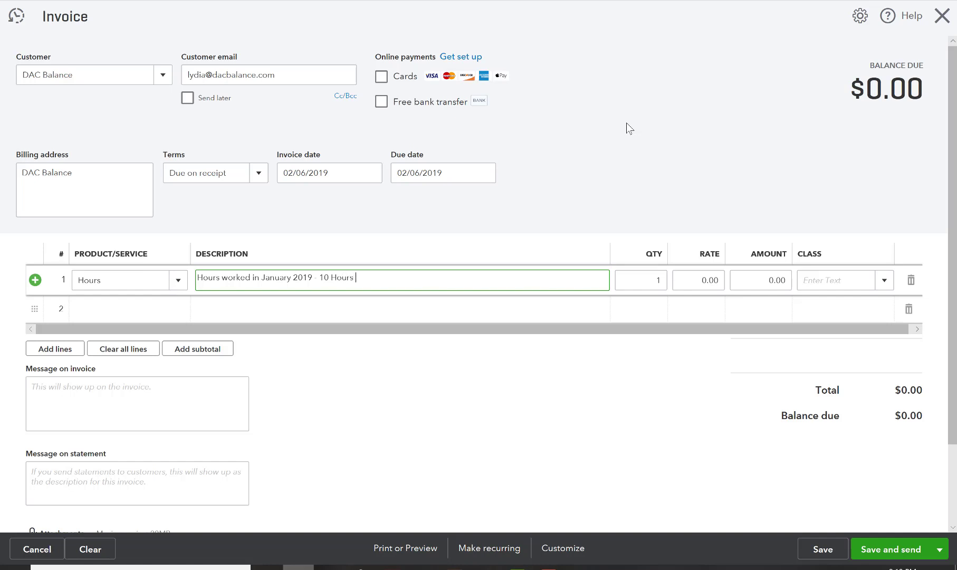
# Give line 1 quantity 10 at rate 50 (500.00) and class NonPastoral
pyautogui.click(656, 280)
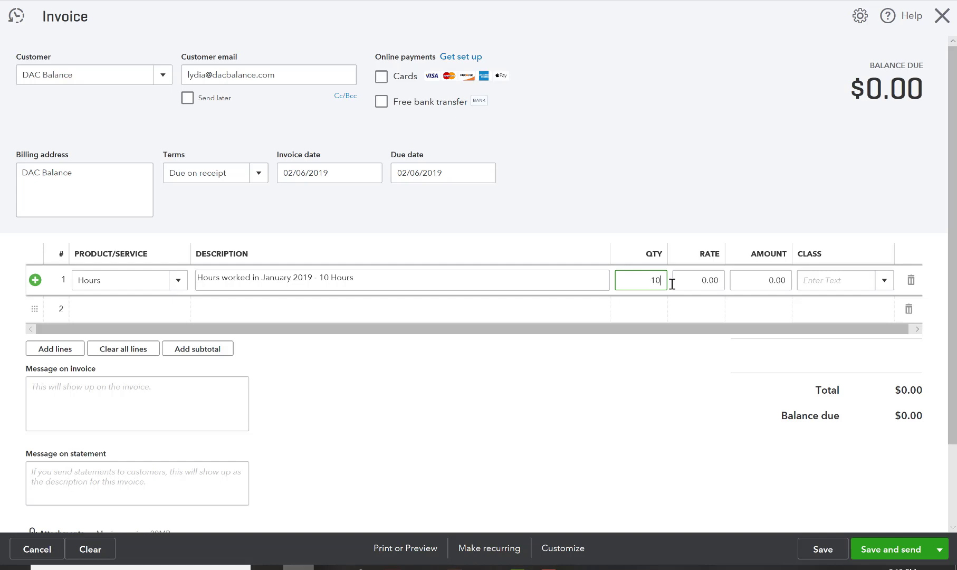
pyautogui.click(707, 281)
pyautogui.write('50')
pyautogui.click(713, 139)
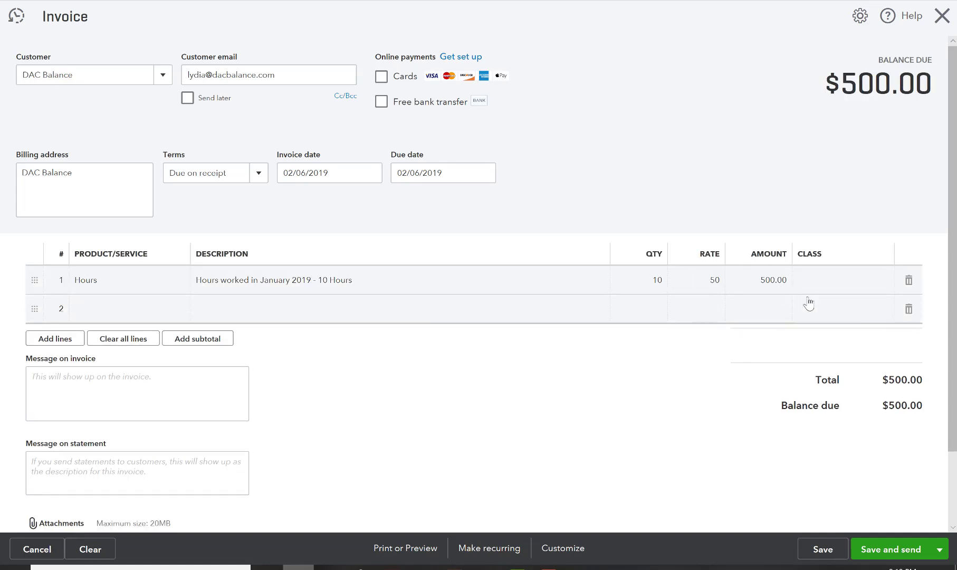
pyautogui.click(884, 284)
pyautogui.click(883, 281)
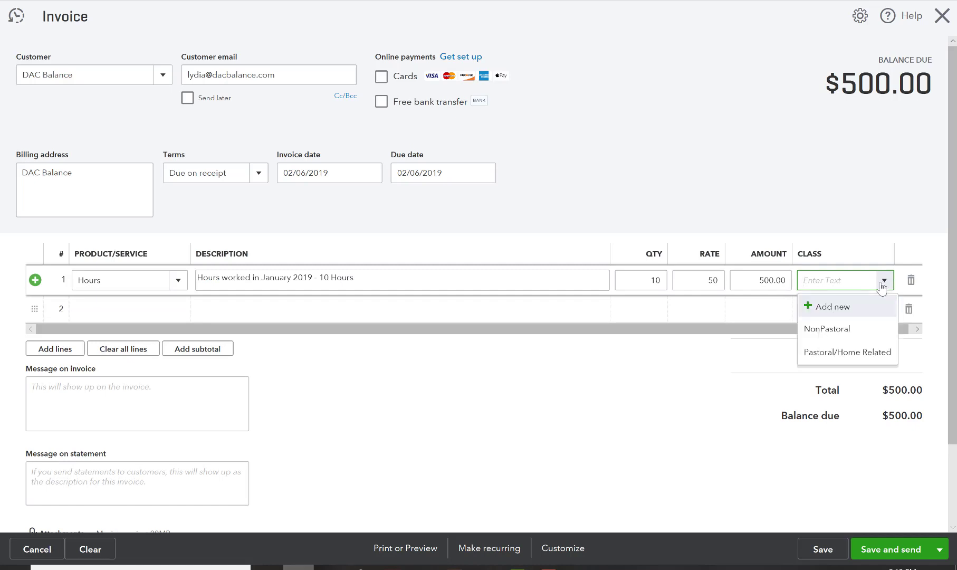
pyautogui.click(848, 329)
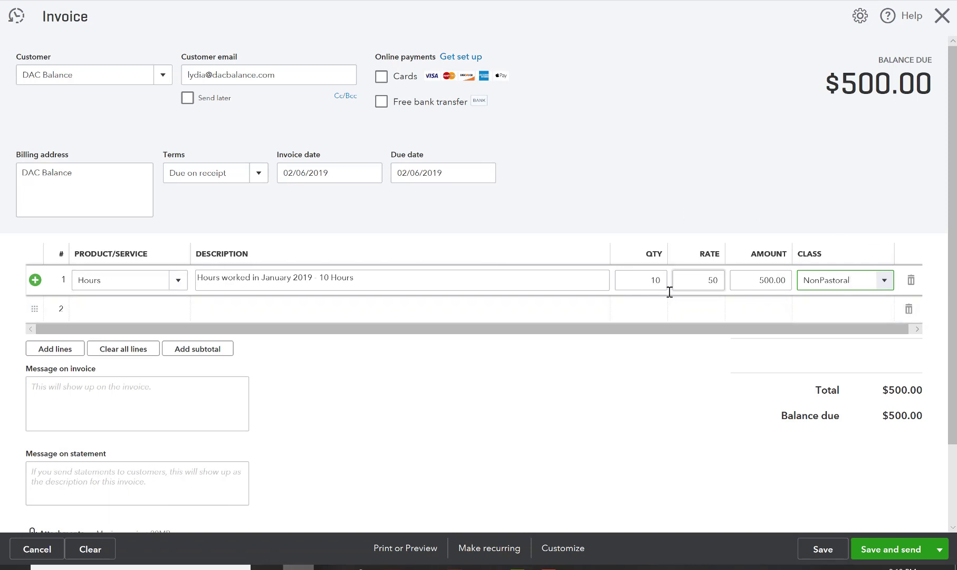
pyautogui.scroll(-2, 541, 210)
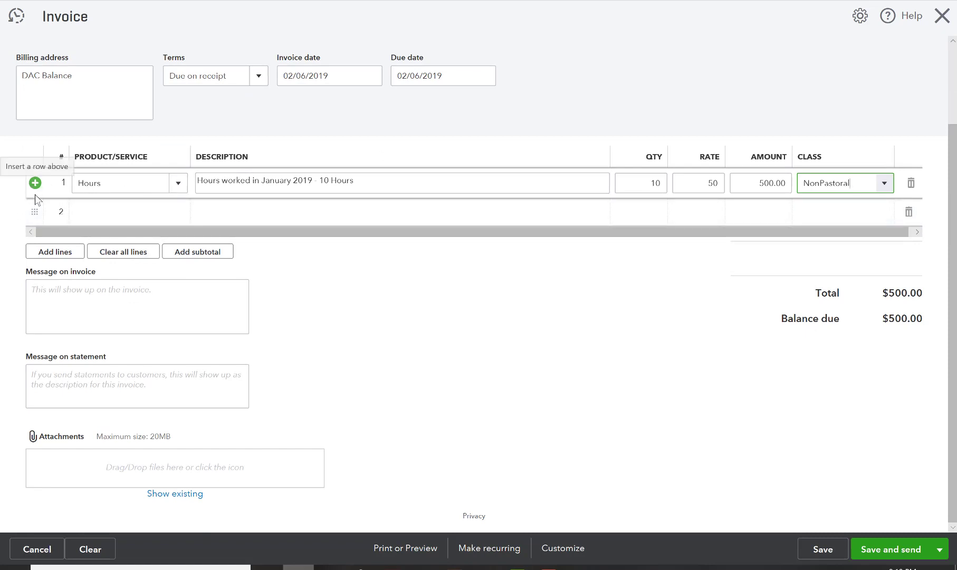
# Set line 2 to Hours described as 'Hours worked on secondary project in January 2019'
pyautogui.click(118, 216)
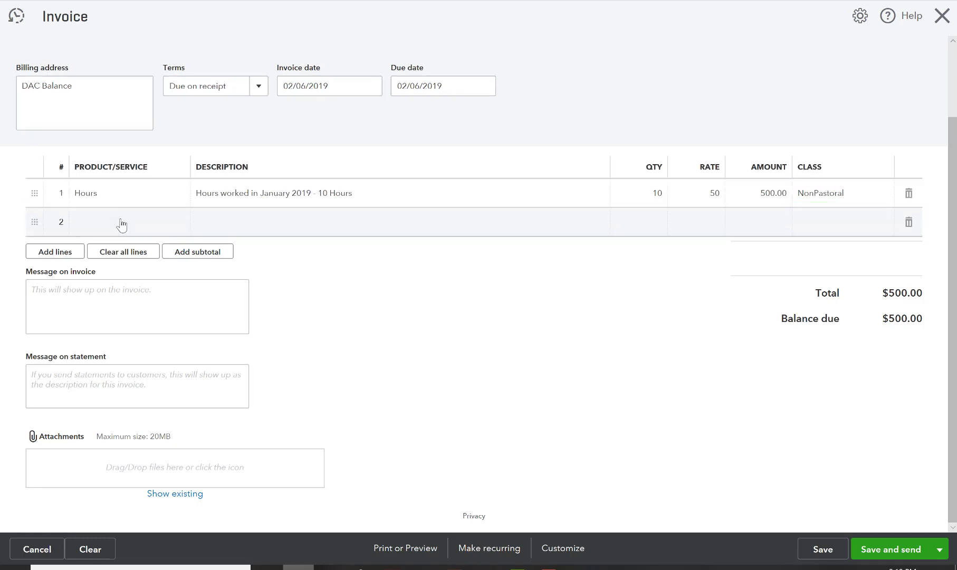
pyautogui.click(121, 224)
pyautogui.write('Hours')
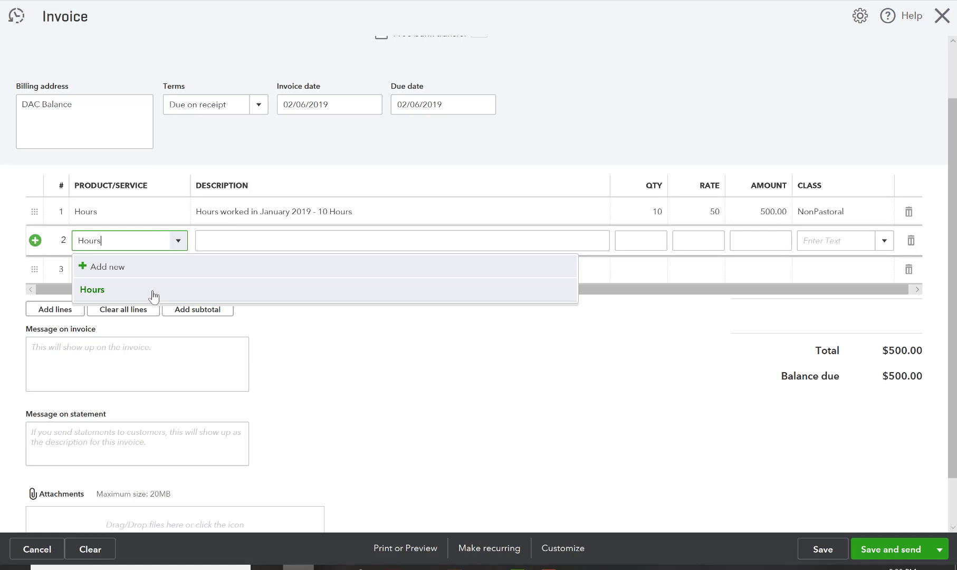
pyautogui.click(153, 292)
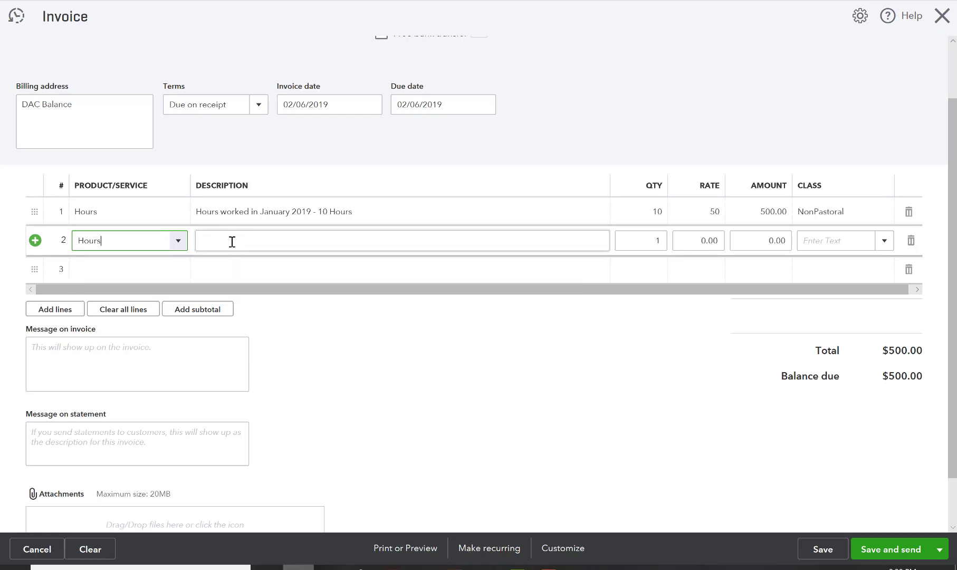
pyautogui.click(230, 242)
pyautogui.write('Hours ')
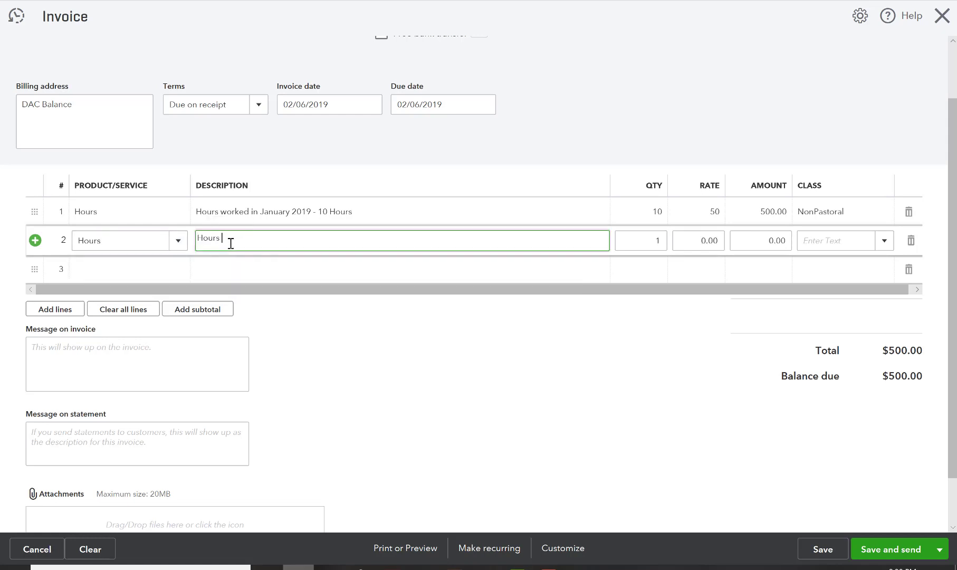
pyautogui.write('worked on secondary project in January 2019 -')
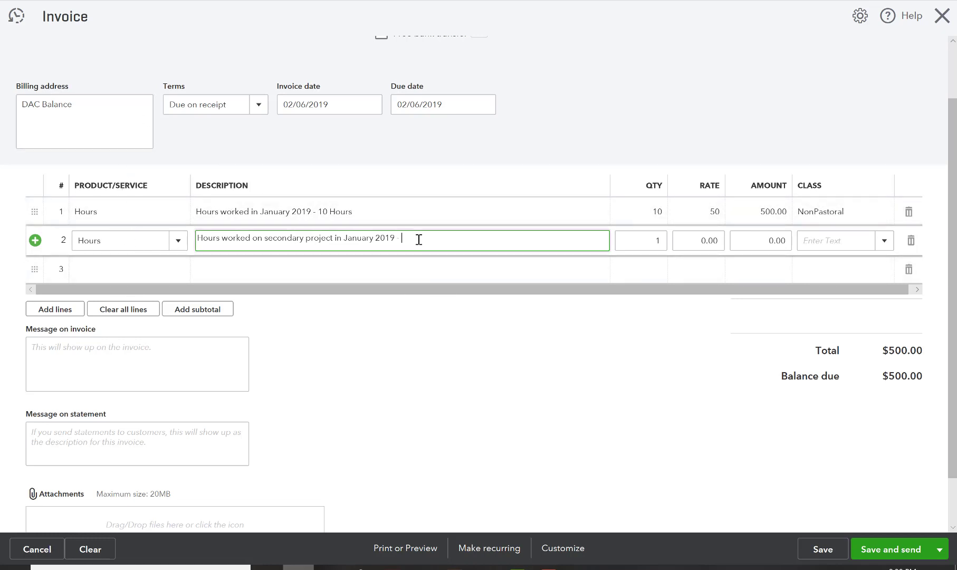
# Give line 2 quantity 5 at rate 100 (500.00) and class NonPastoral
pyautogui.write('5')
pyautogui.click(645, 243)
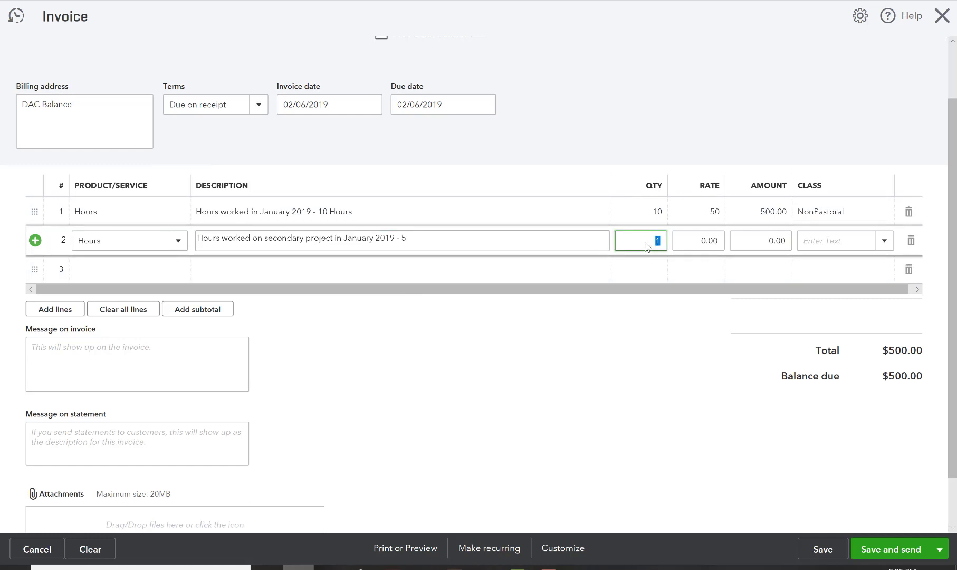
pyautogui.write('5')
pyautogui.click(697, 240)
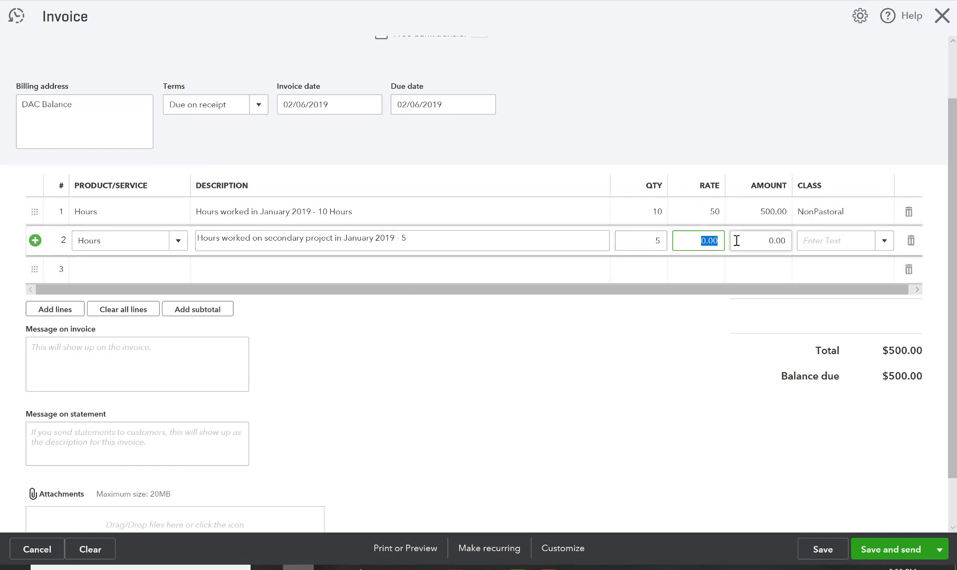
pyautogui.write('10')
pyautogui.click(722, 79)
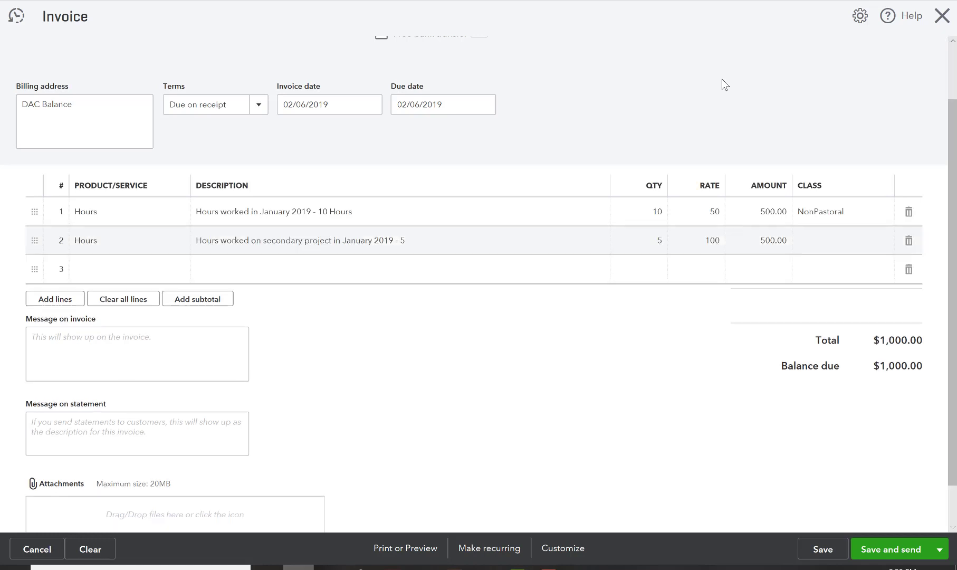
pyautogui.click(833, 242)
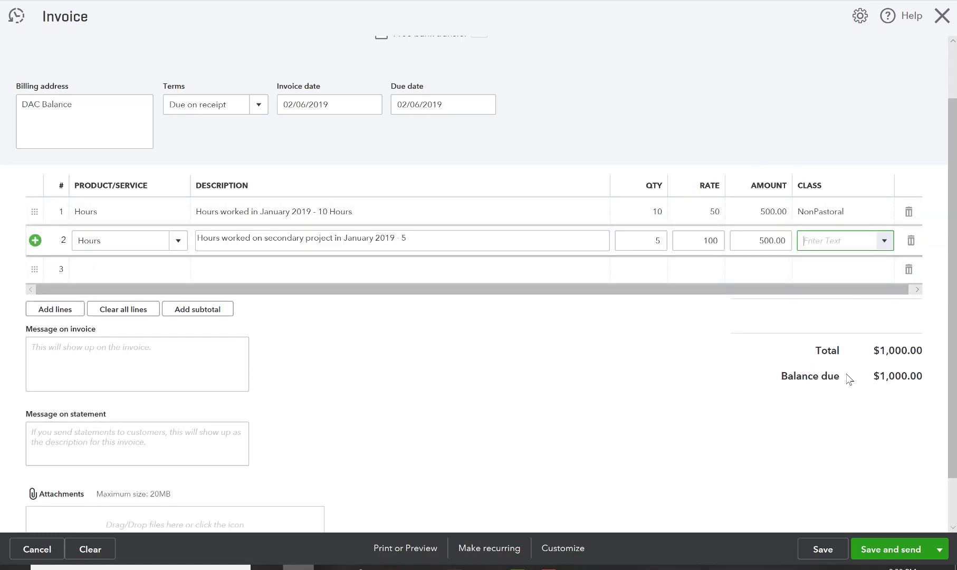
pyautogui.click(883, 243)
pyautogui.click(845, 296)
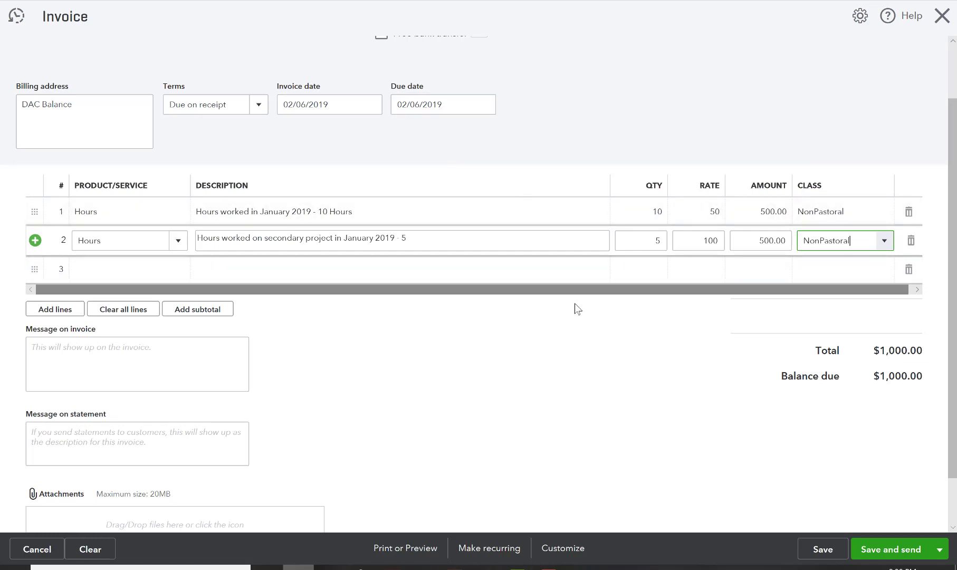
pyautogui.scroll(-1, 240, 302)
# Enter 'Thanks for your business! Looking forward to working with you again soon!' as the invoice message
pyautogui.click(188, 325)
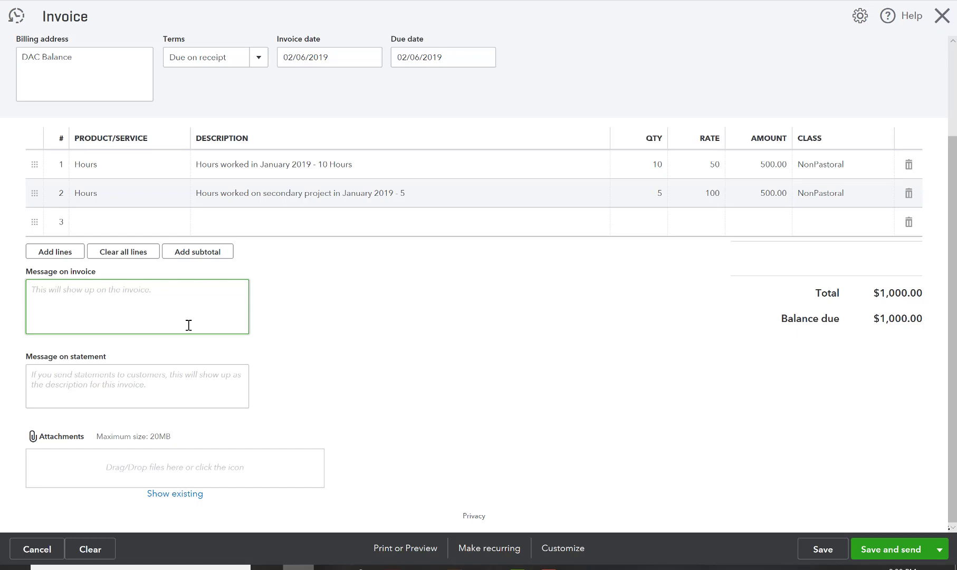
pyautogui.write('Thanks for your business')
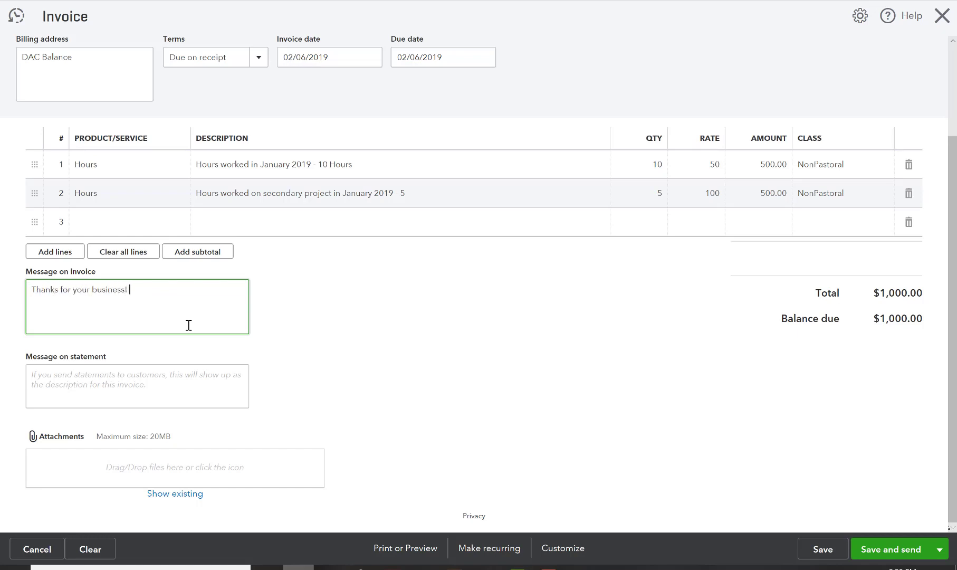
pyautogui.write('! Looking forward to working with you again soon!')
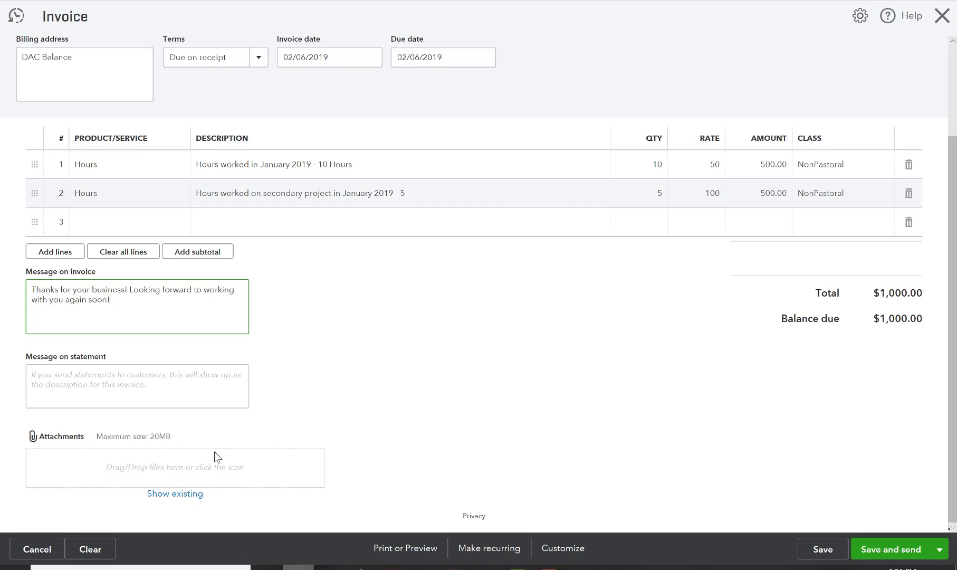
pyautogui.scroll(2, 501, 418)
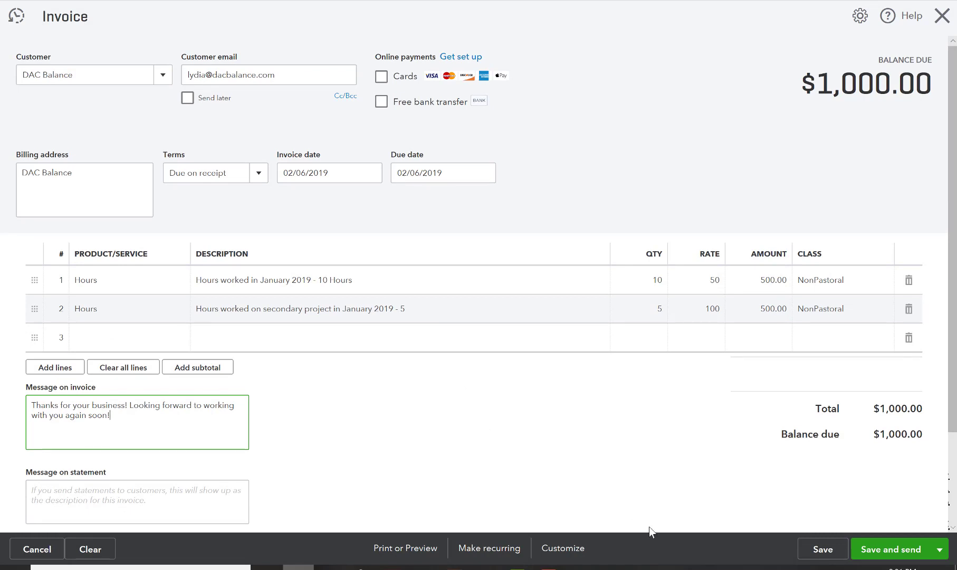
# Preview the printed invoice #1001 with $1,000.00 due, then close the preview
pyautogui.click(413, 557)
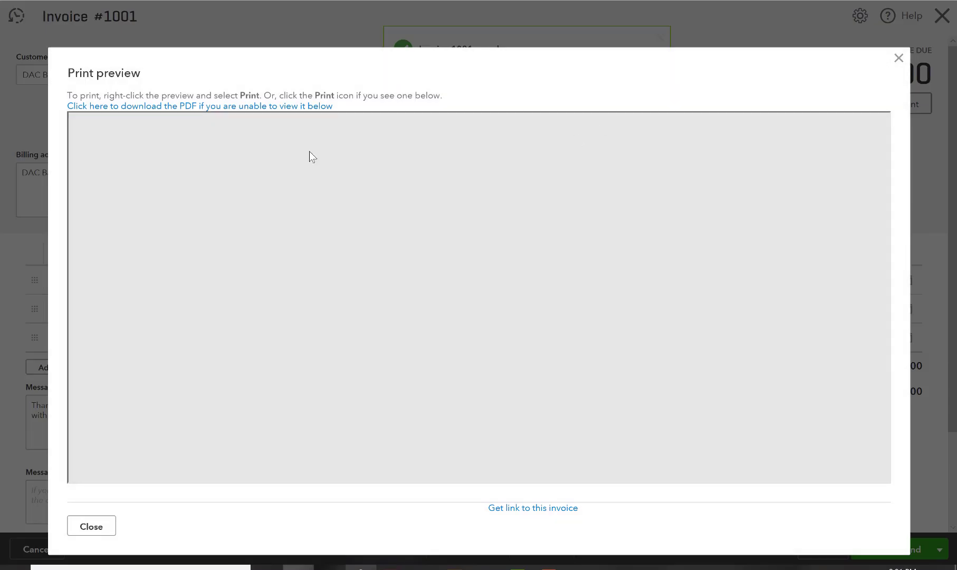
pyautogui.scroll(-2, 442, 203)
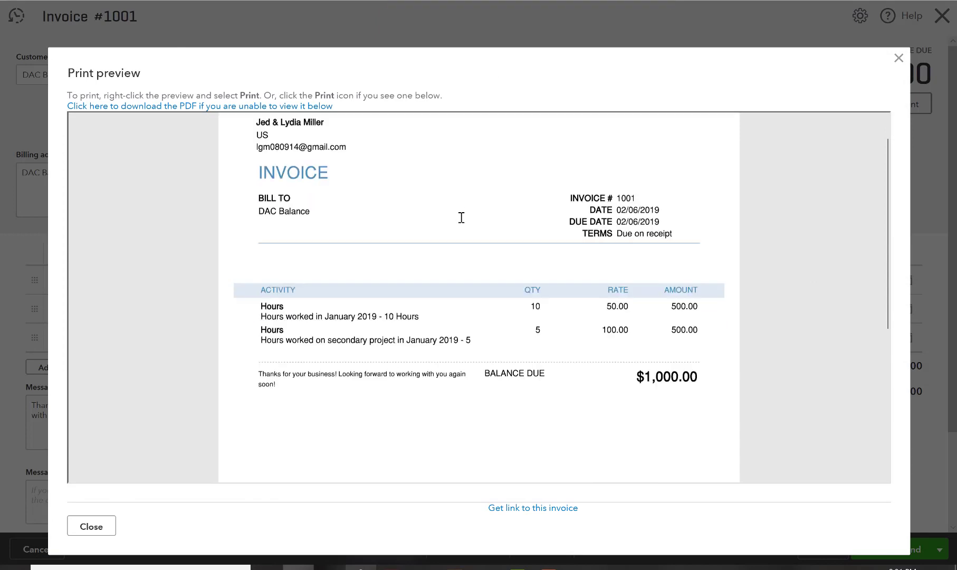
pyautogui.scroll(-1, 422, 226)
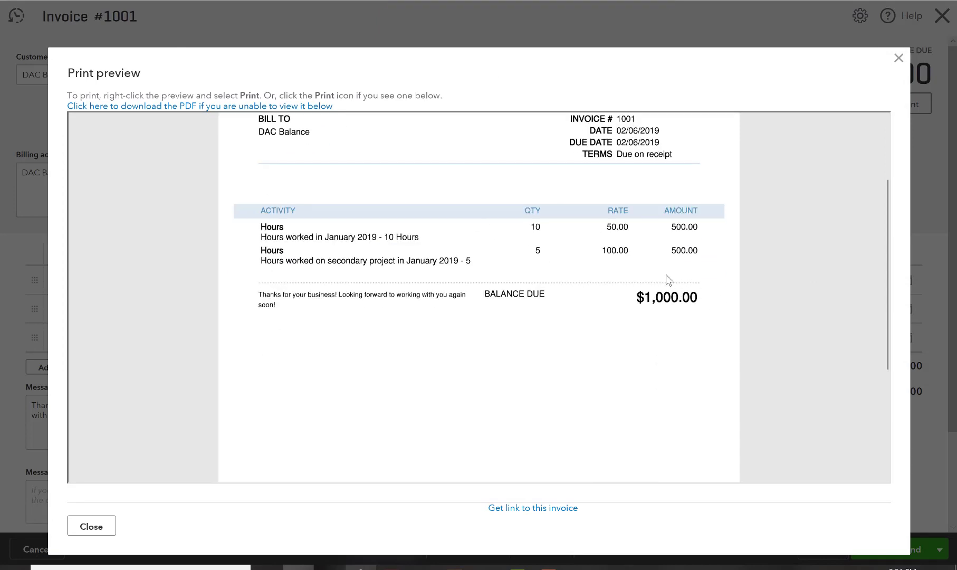
pyautogui.scroll(-2, 665, 280)
pyautogui.scroll(-4, 664, 284)
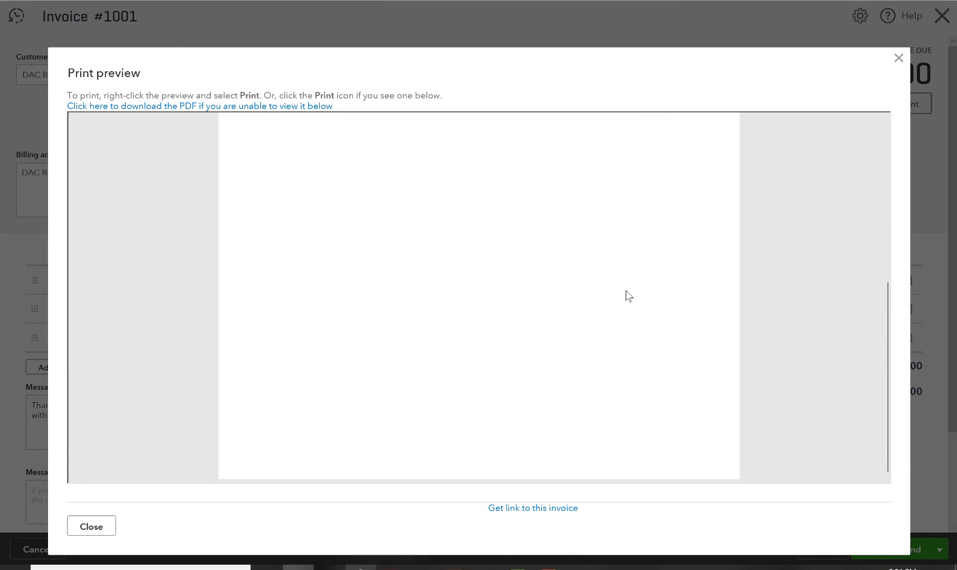
pyautogui.scroll(8, 628, 295)
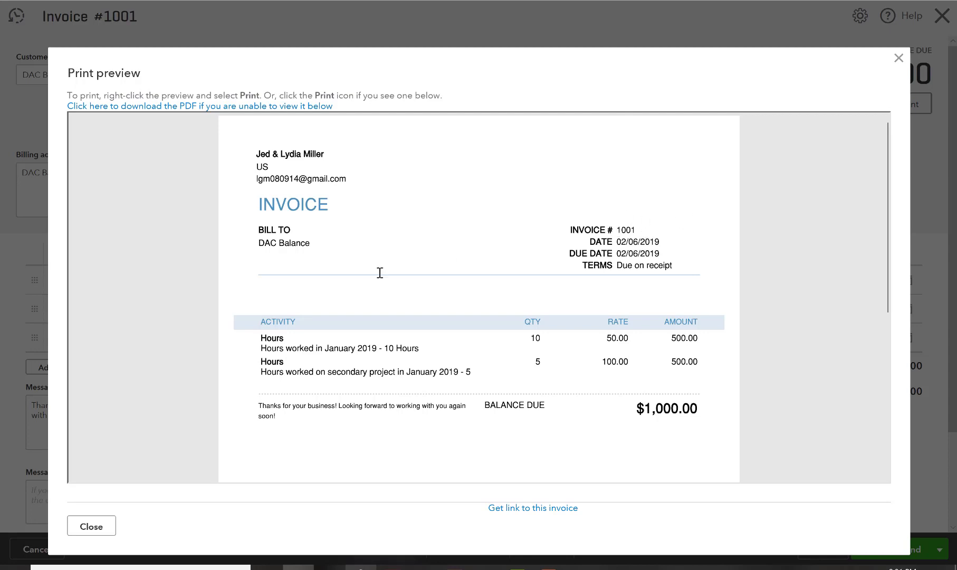
pyautogui.click(899, 60)
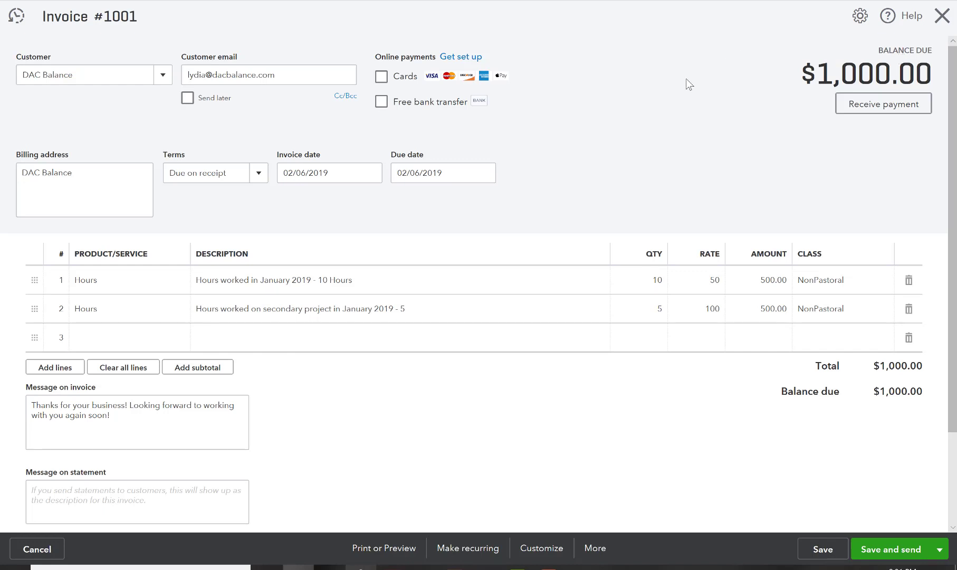
# Toggle Send later on and then back off for the invoice
pyautogui.scroll(-2, 535, 464)
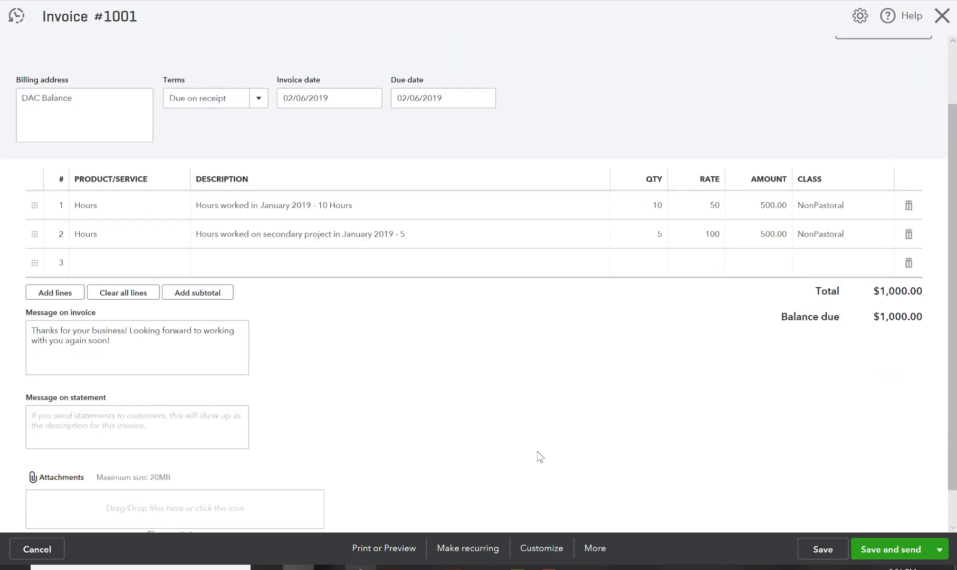
pyautogui.scroll(2, 541, 474)
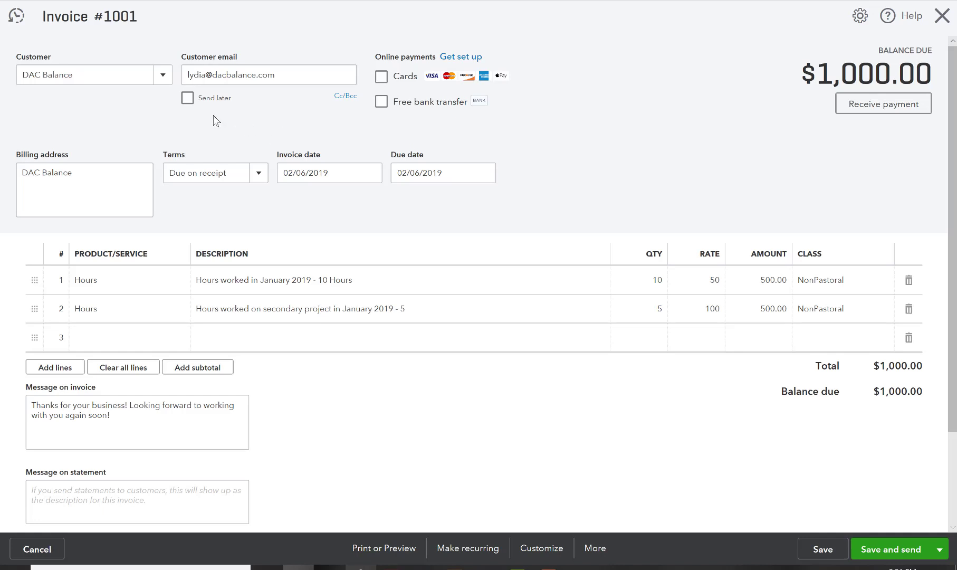
pyautogui.click(188, 97)
pyautogui.click(187, 98)
# Check the Save and send options, then show the Customize style choices
pyautogui.click(939, 549)
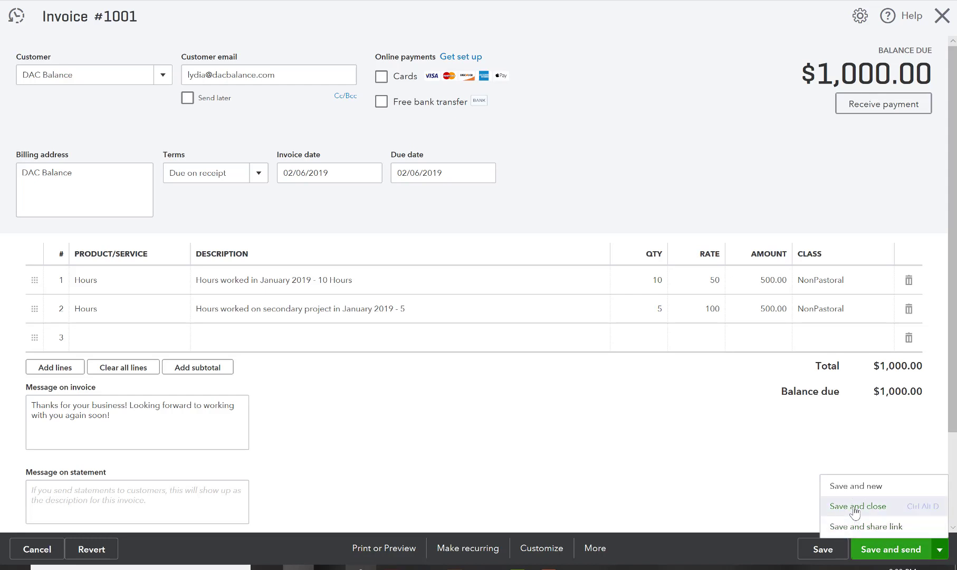
pyautogui.click(708, 459)
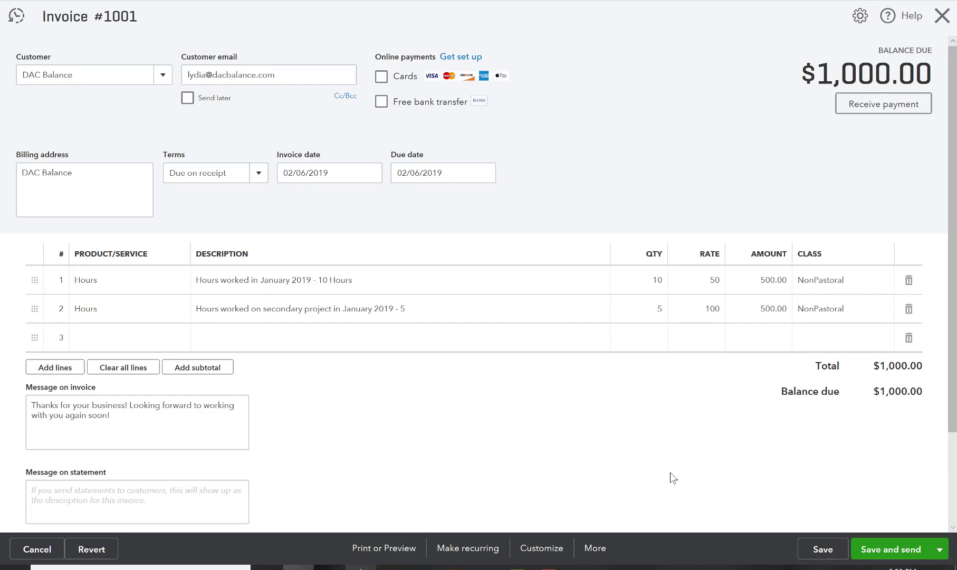
pyautogui.click(561, 547)
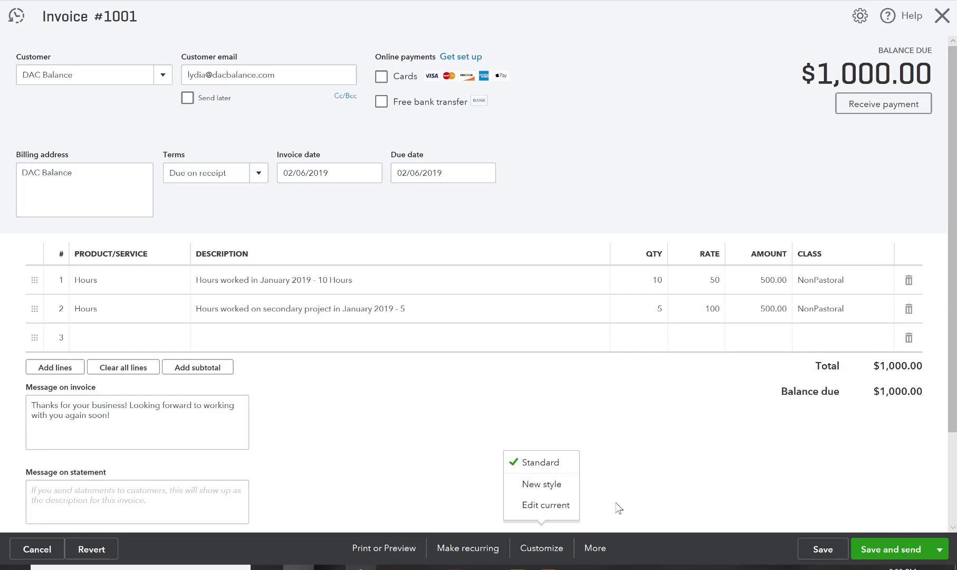
pyautogui.click(639, 488)
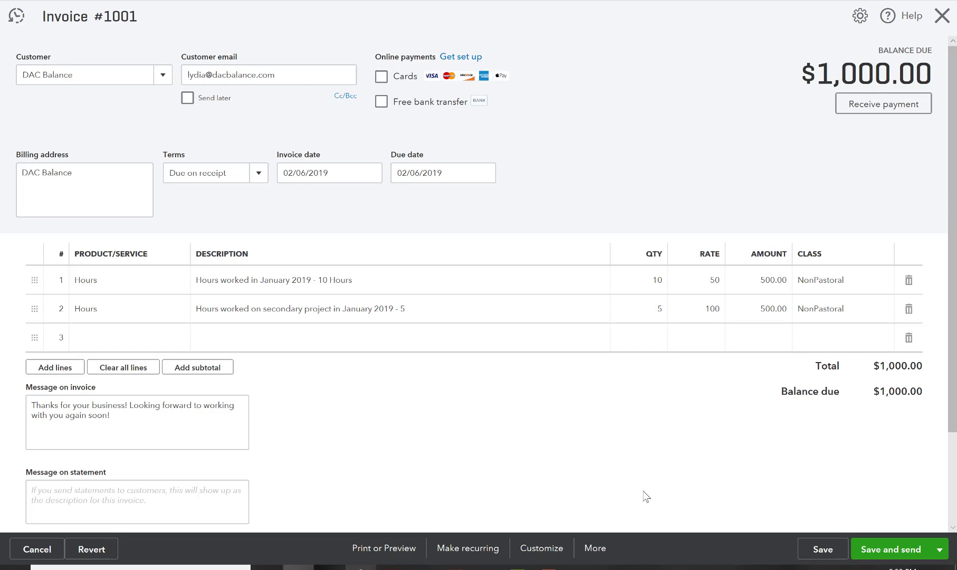
pyautogui.click(539, 557)
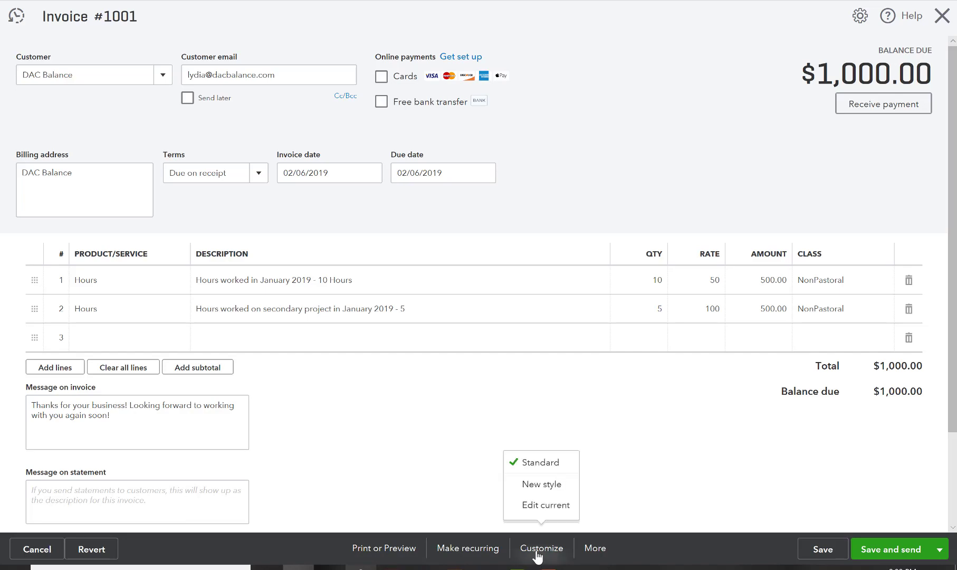
pyautogui.click(544, 484)
pyautogui.click(411, 323)
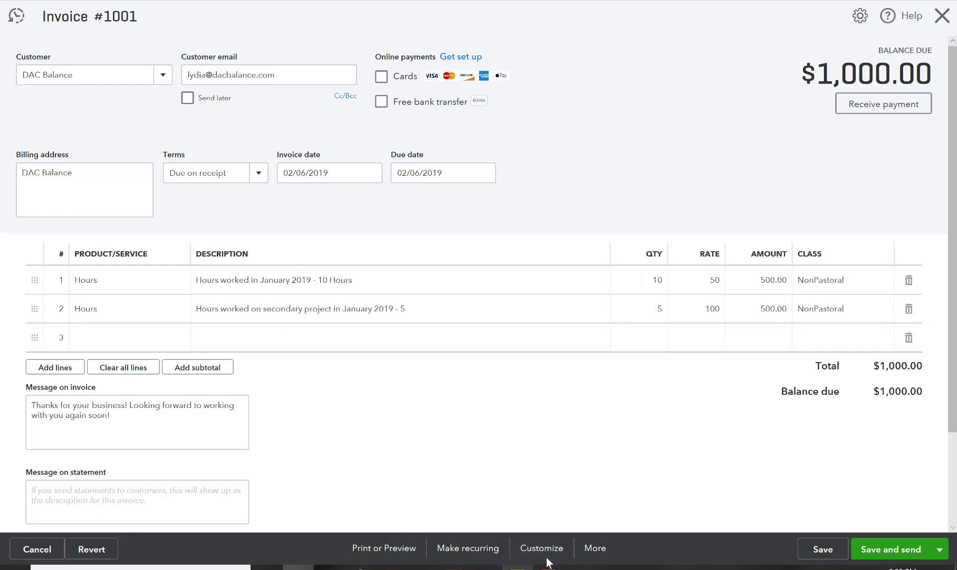
pyautogui.click(548, 550)
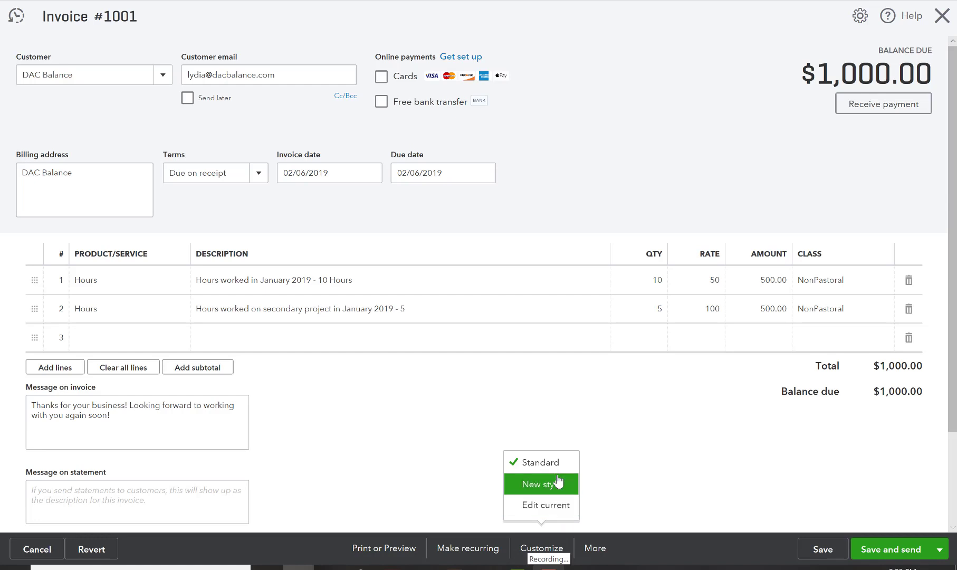
pyautogui.click(596, 549)
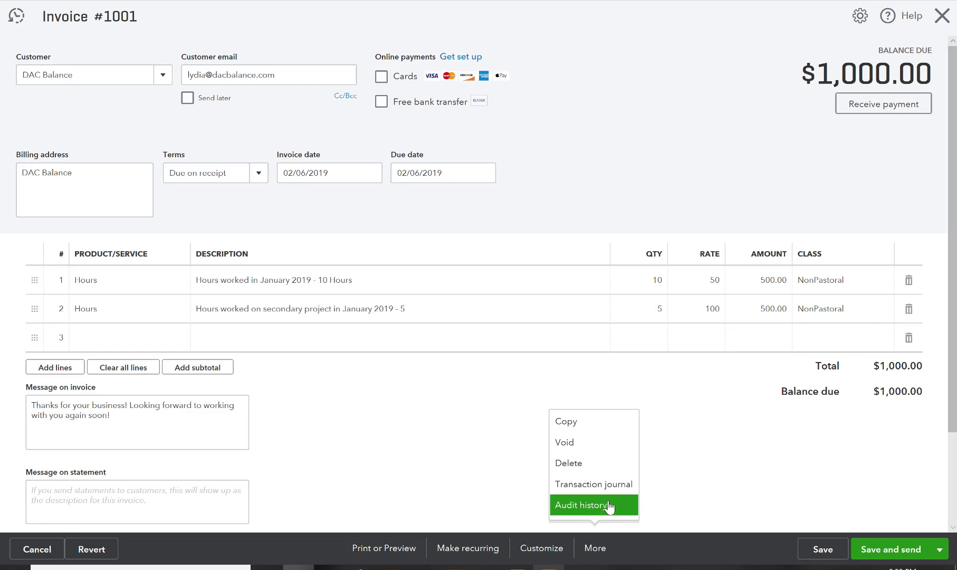
pyautogui.click(747, 472)
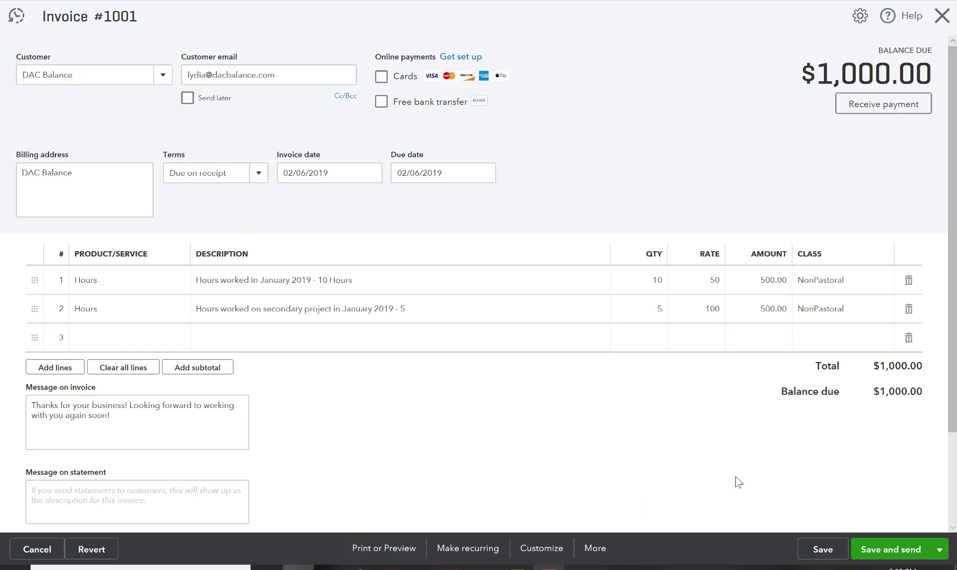